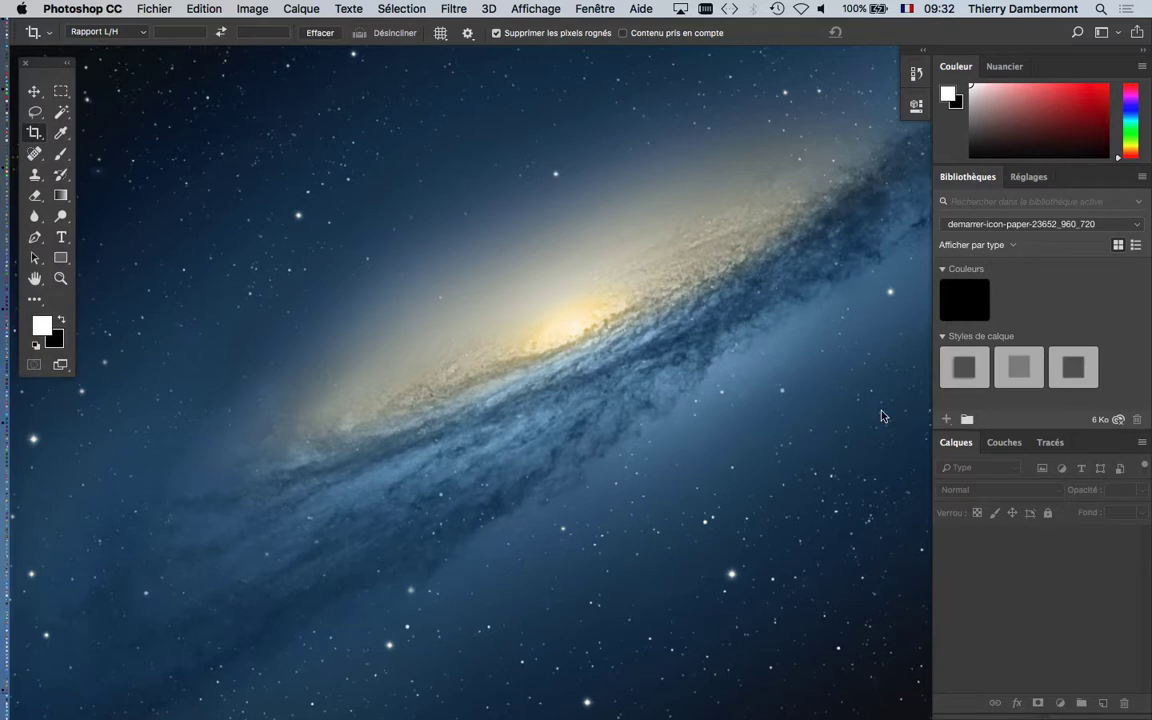
# Step: Check the interface language options in the Interface preferences and dismiss the dialog
pyautogui.click(158, 8)
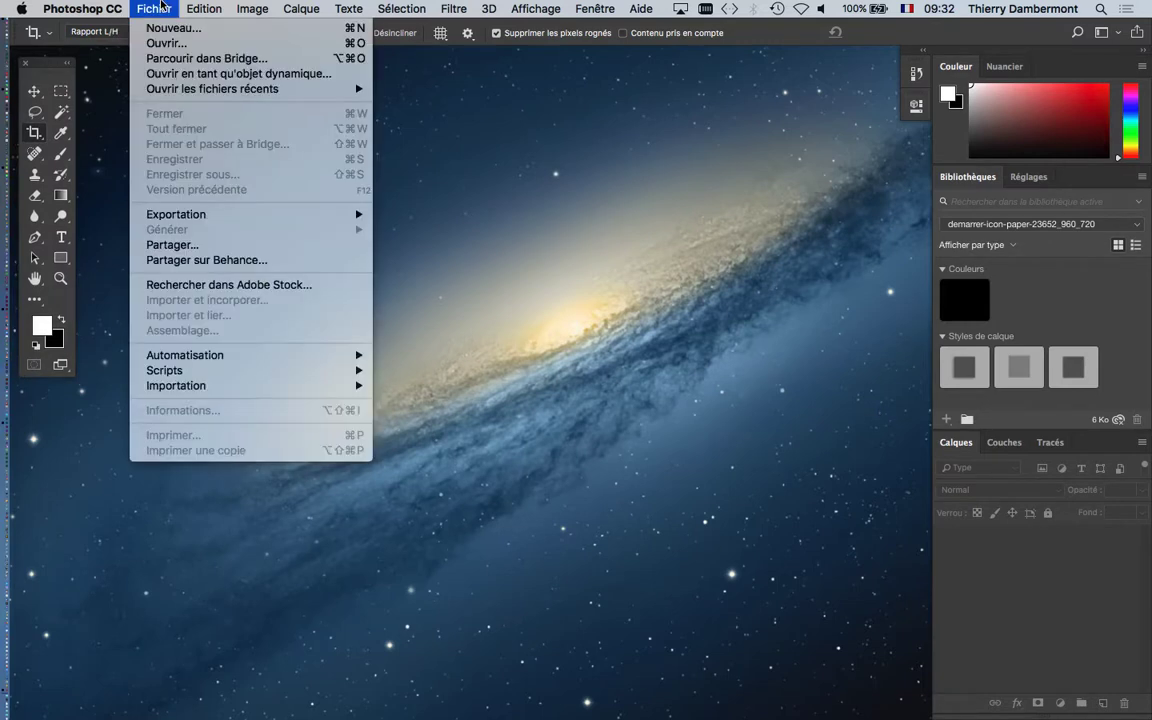
pyautogui.moveTo(210, 362)
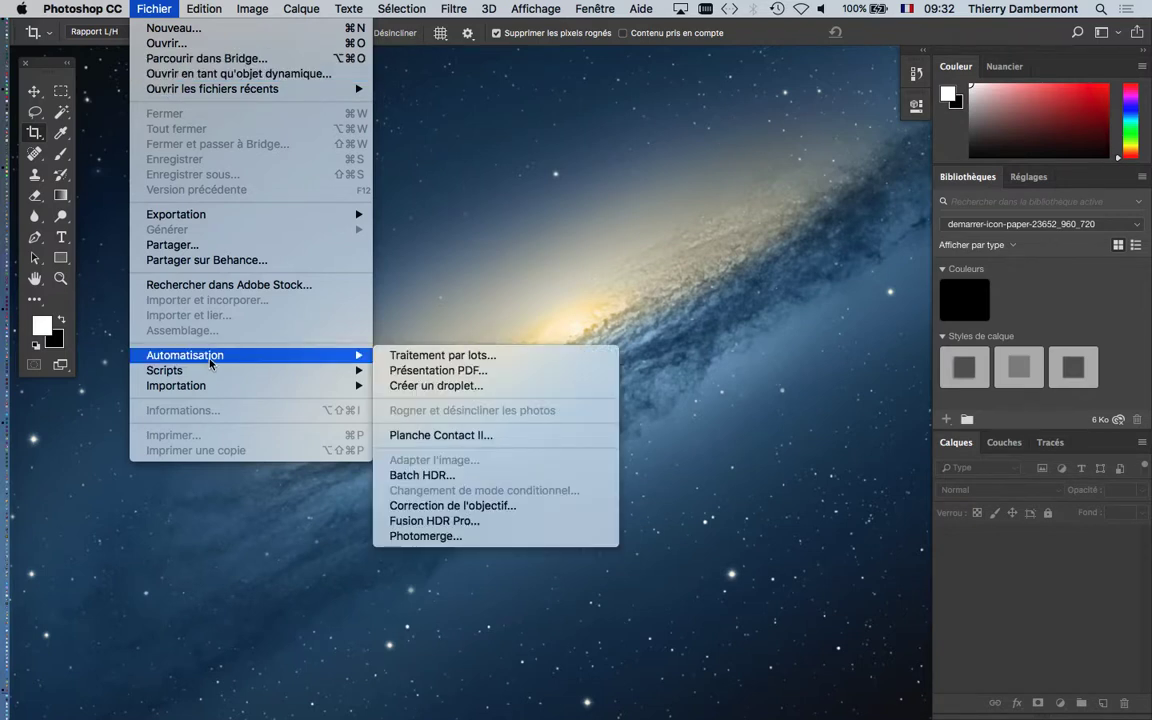
pyautogui.moveTo(82, 8)
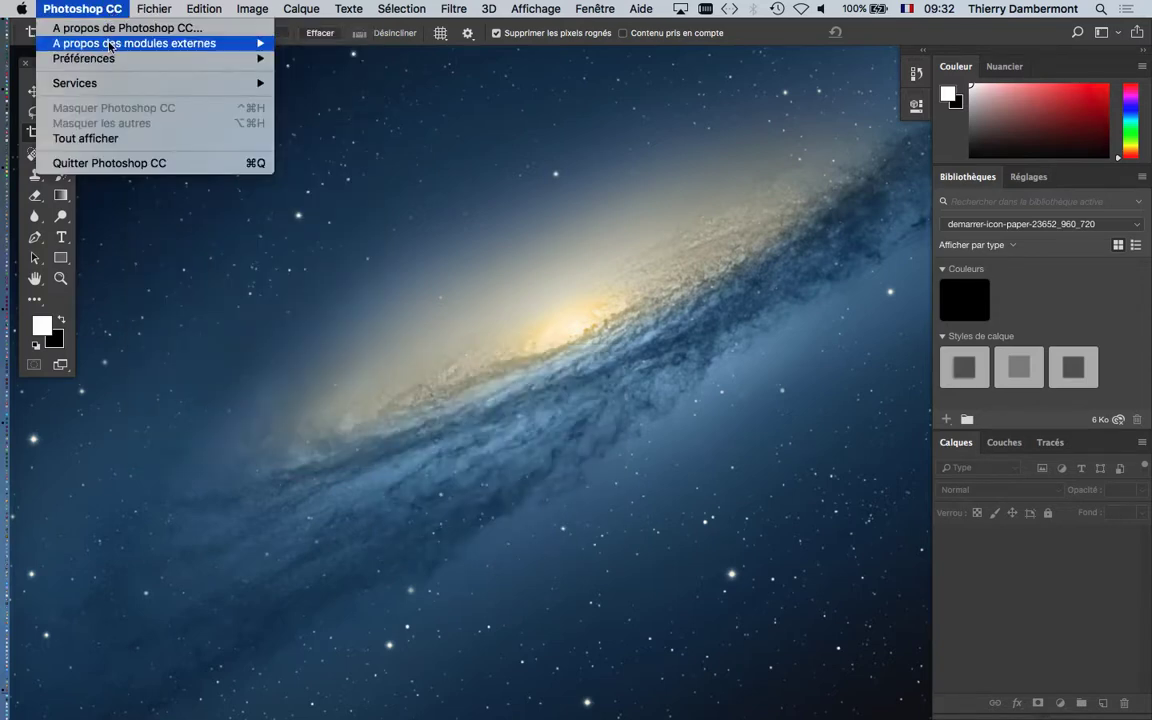
pyautogui.moveTo(97, 56)
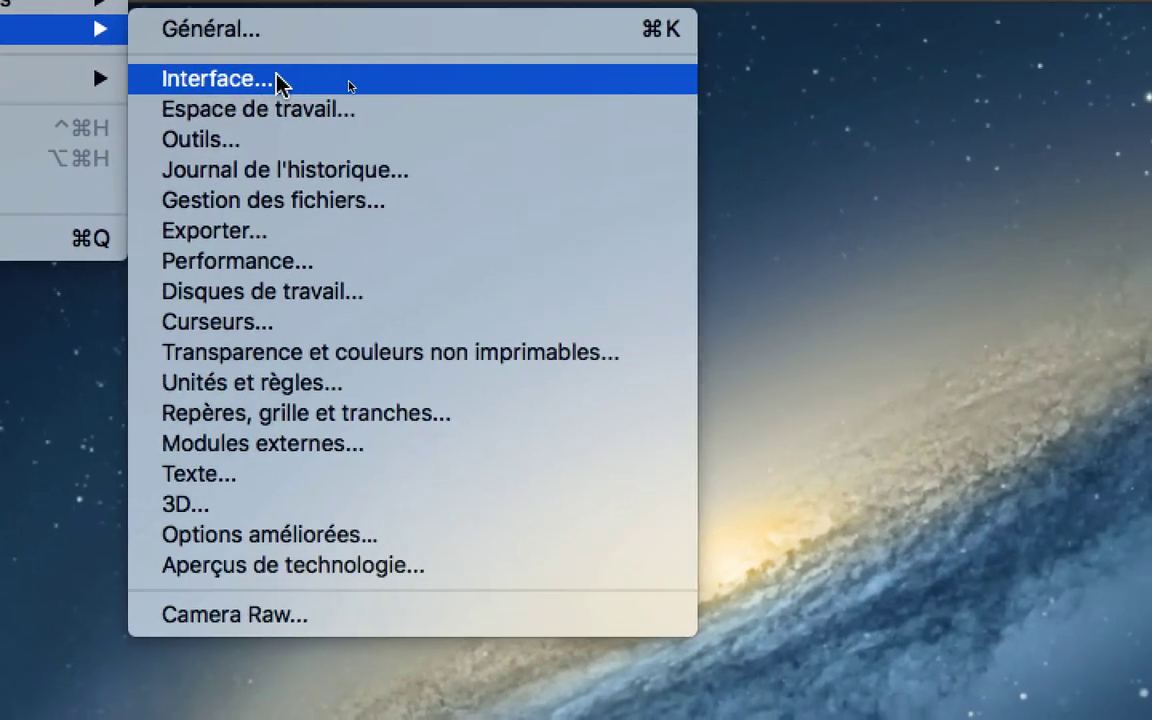
pyautogui.click(400, 107)
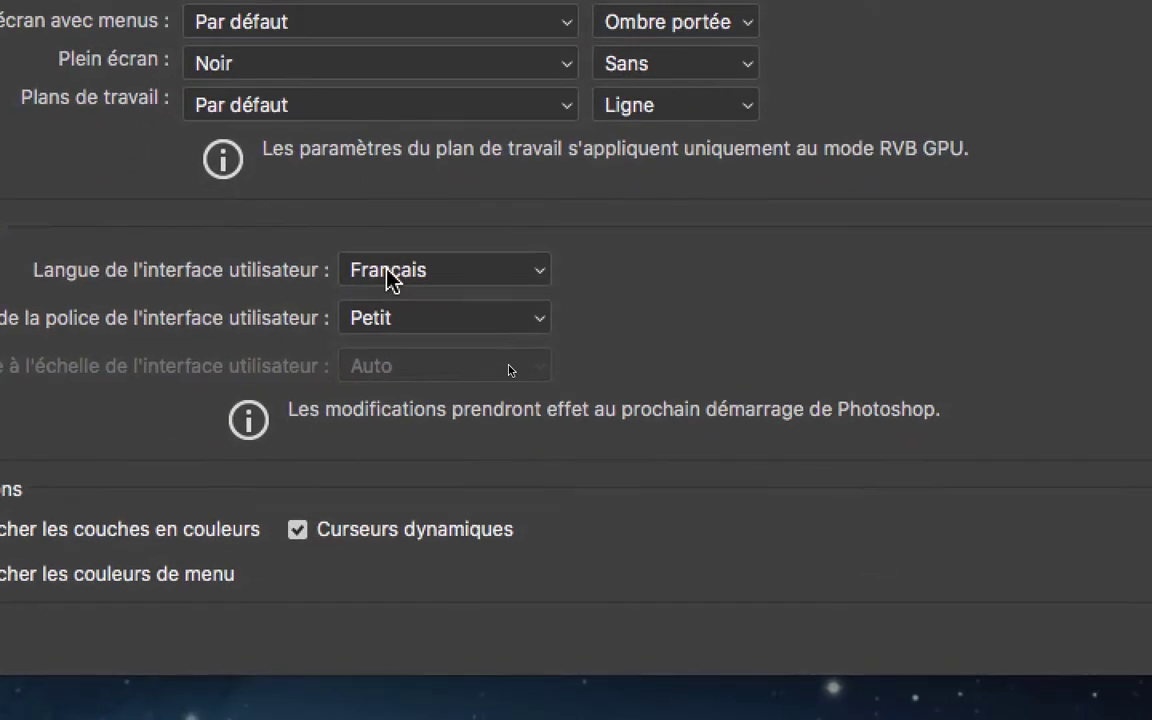
pyautogui.click(425, 458)
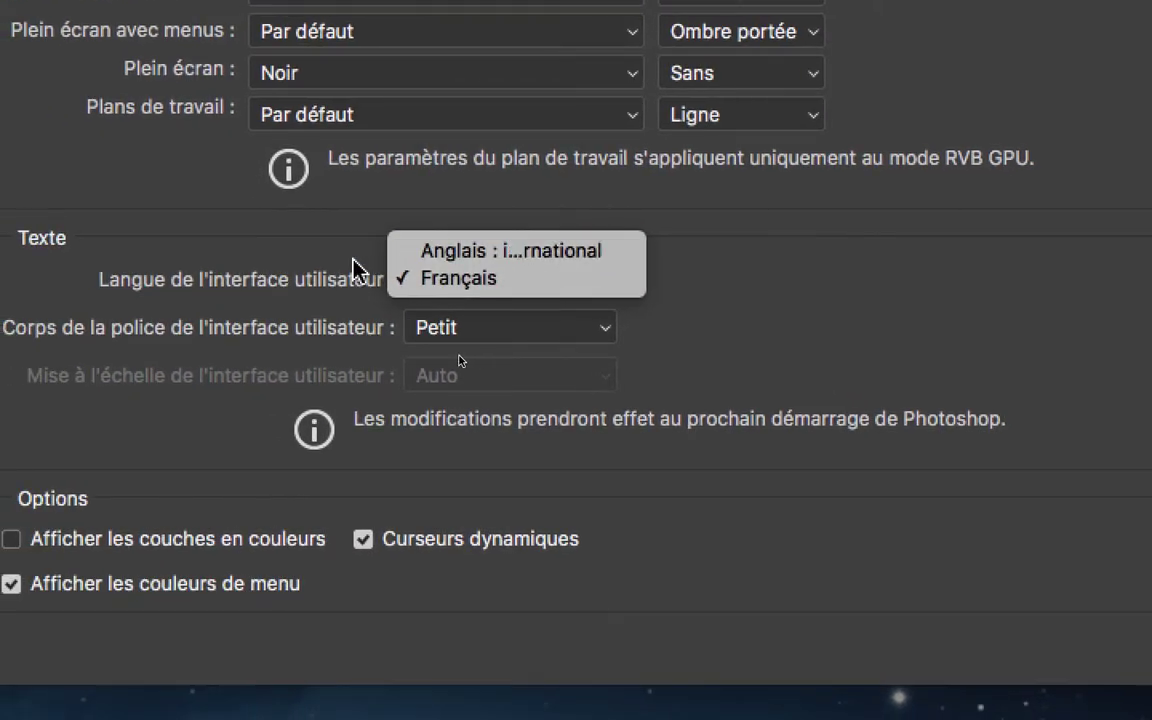
pyautogui.click(305, 268)
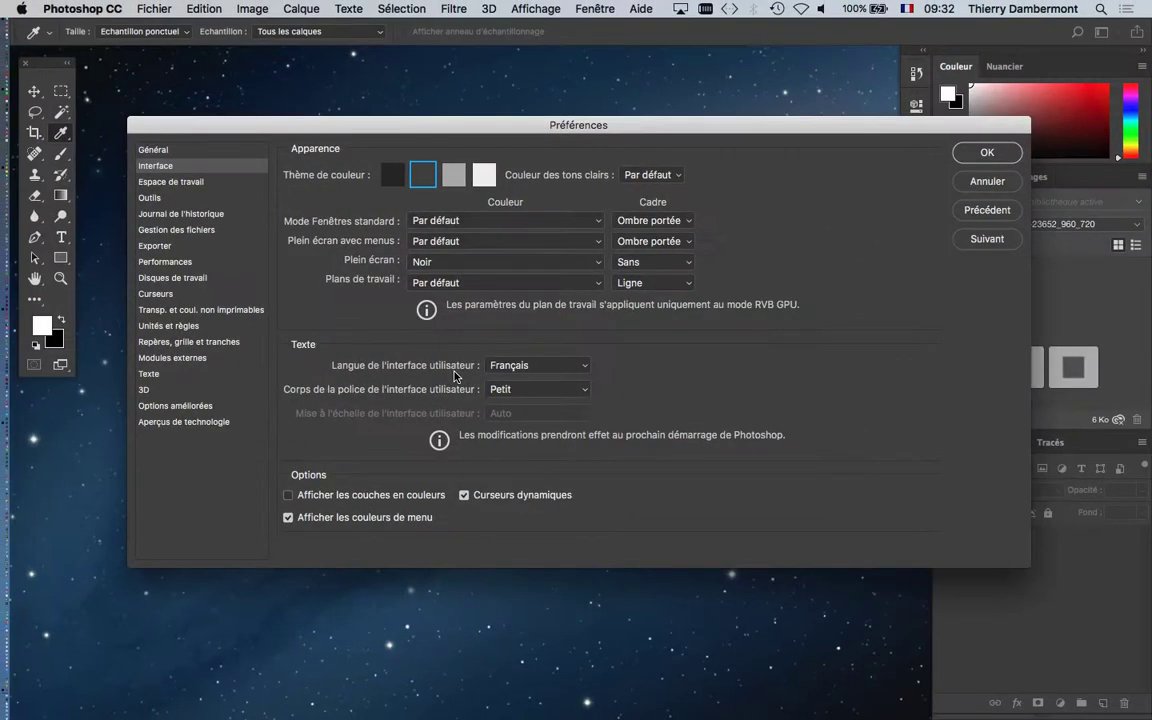
pyautogui.click(1005, 181)
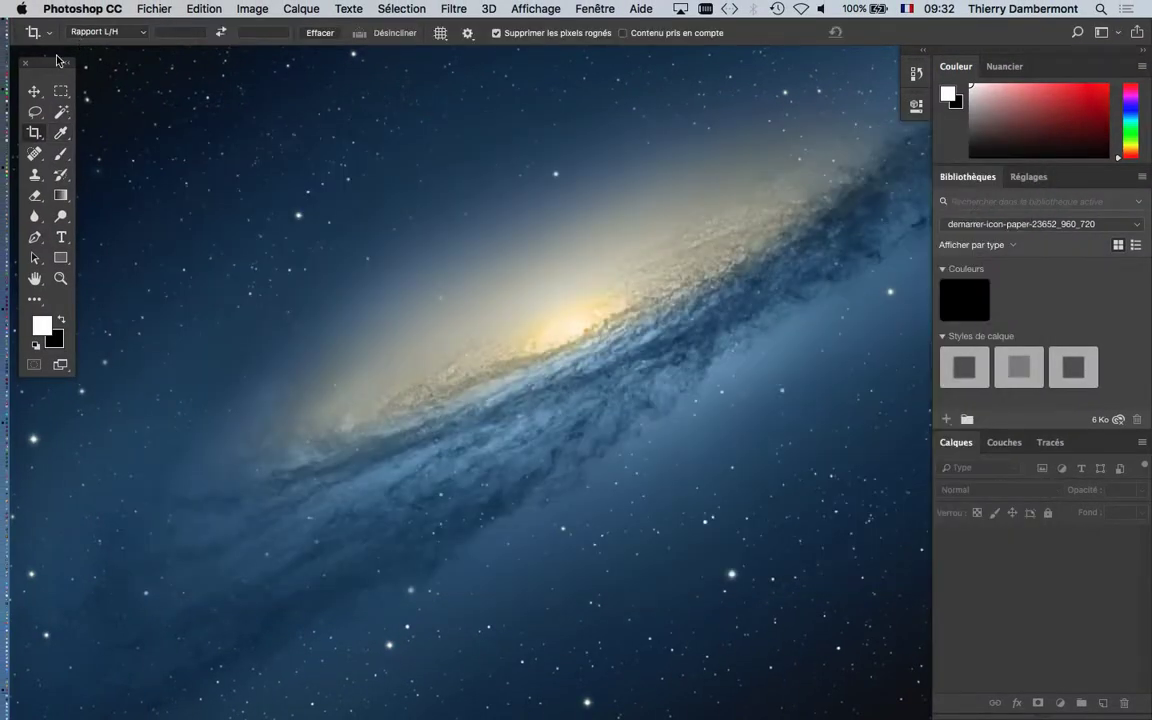
# Step: Shift the toolbox slightly, open the Processeur d'images script and move its dialog aside
pyautogui.moveTo(57, 61); pyautogui.dragTo(68, 69)
pyautogui.click(154, 9)
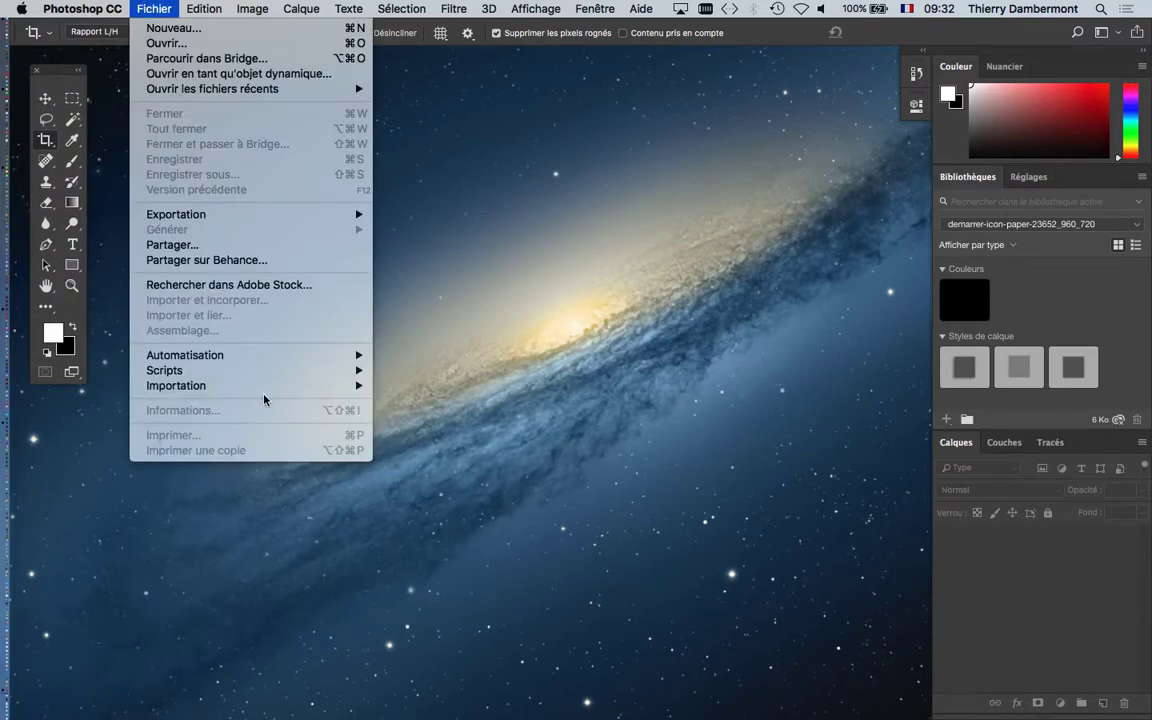
pyautogui.moveTo(245, 362)
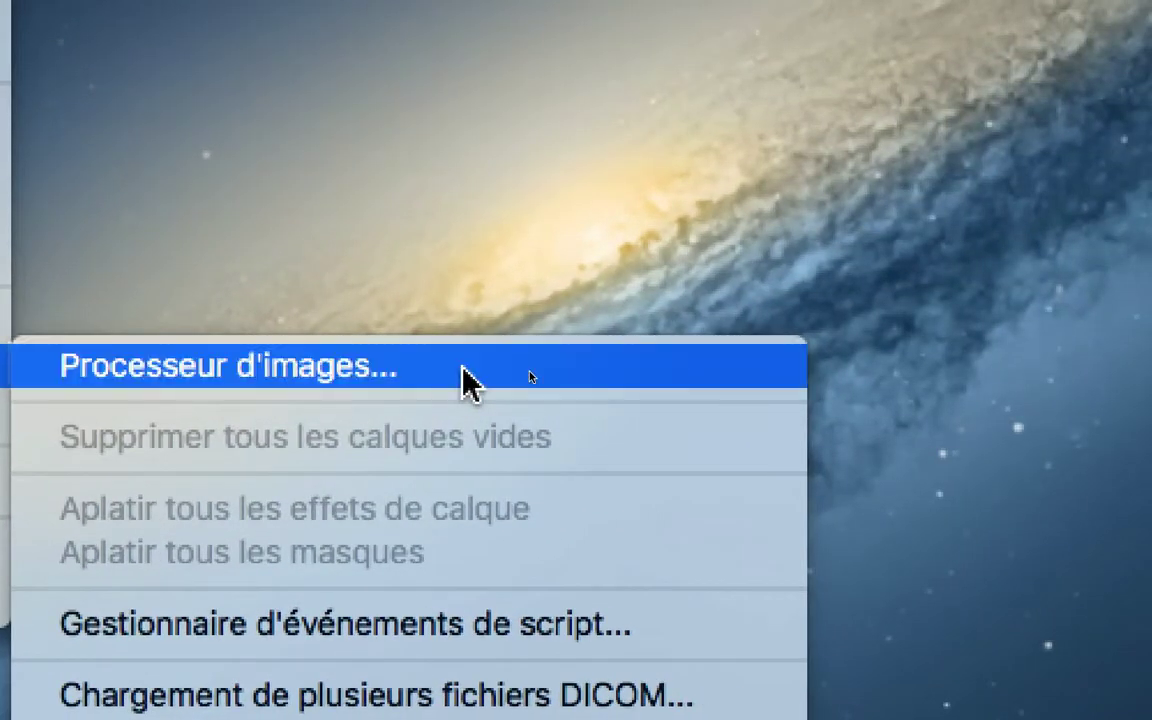
pyautogui.click(905, 383)
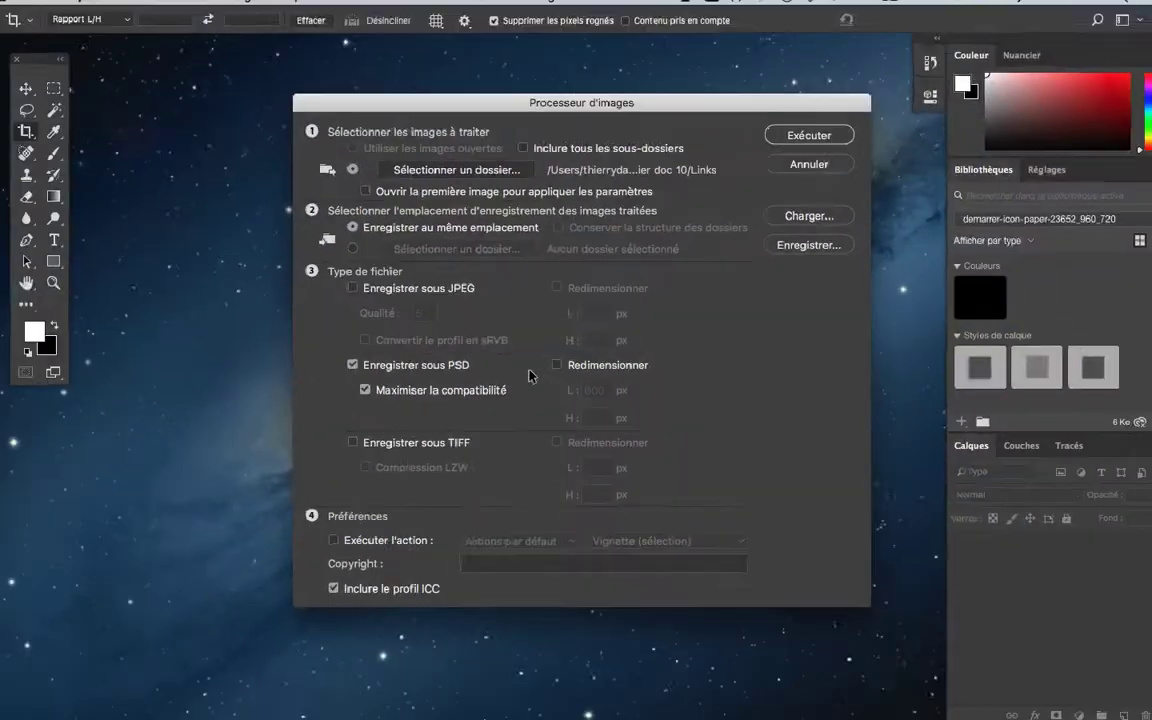
pyautogui.moveTo(519, 112); pyautogui.dragTo(392, 107)
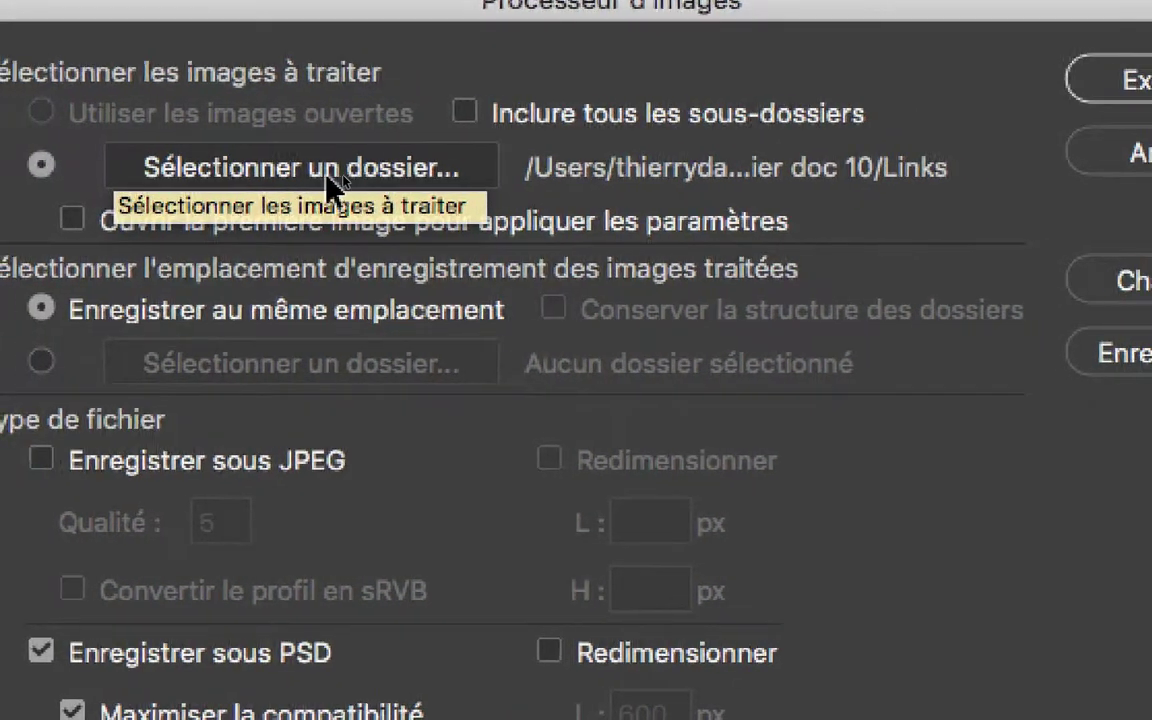
# Step: Choose the Links folder inside document-33 Folder of InDesign SESSION 5 as the source of the images to process
pyautogui.click(327, 174)
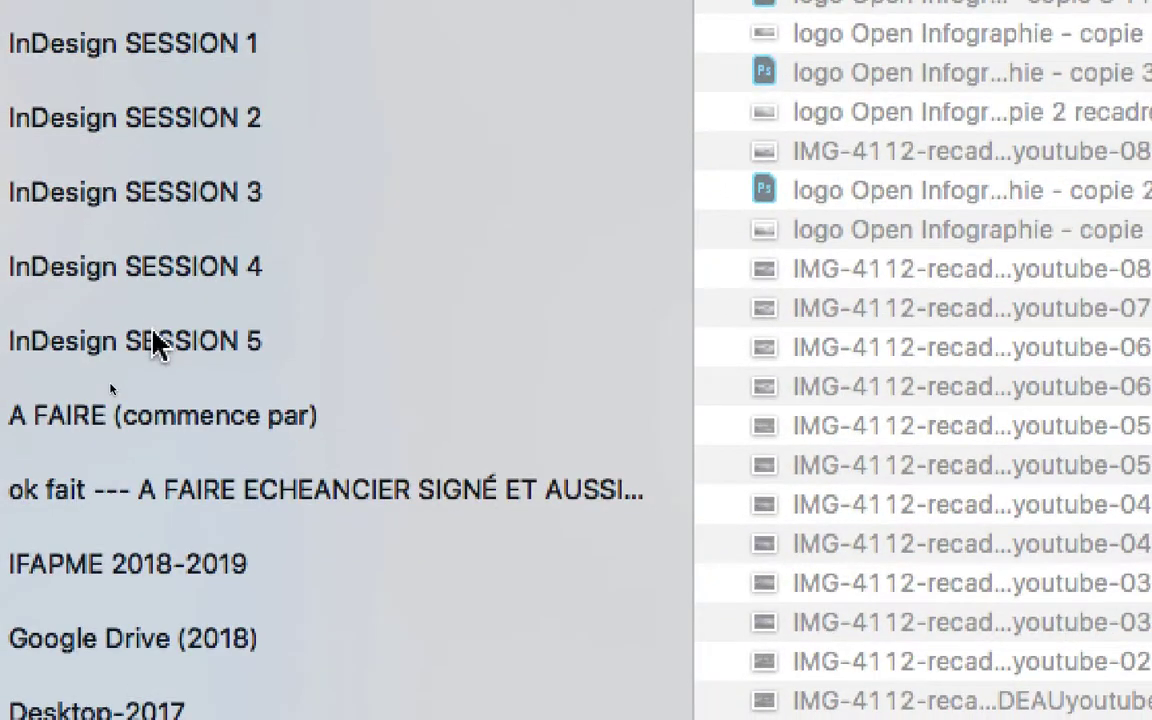
pyautogui.click(155, 357)
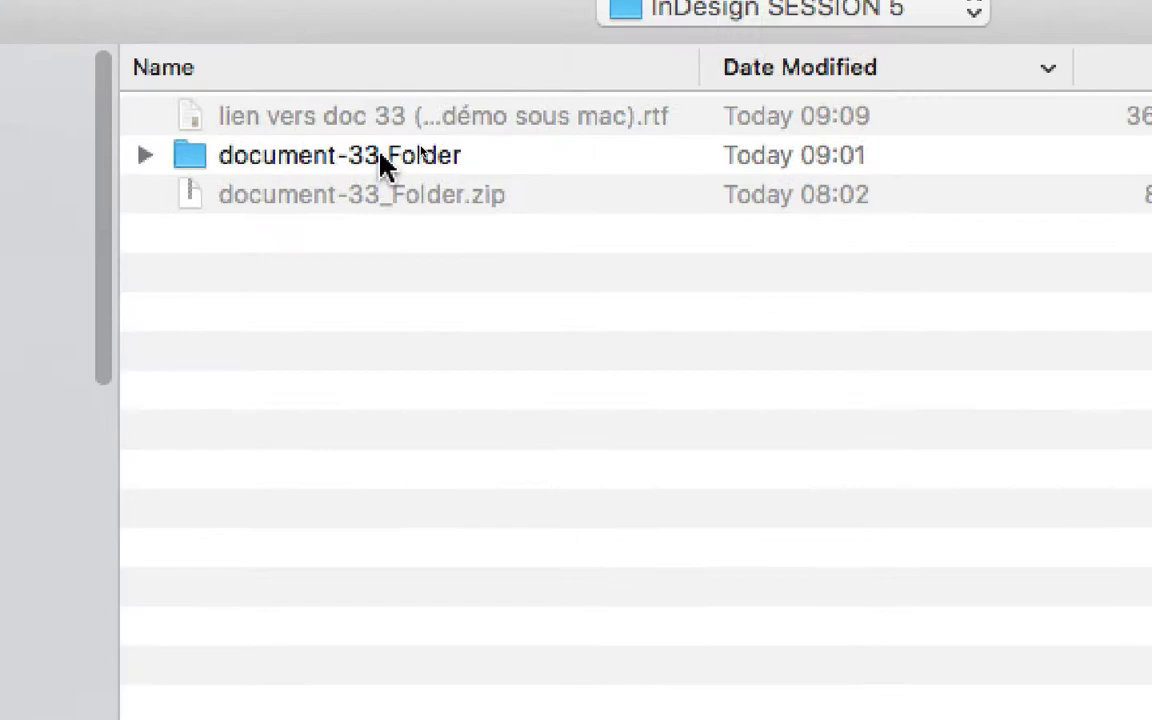
pyautogui.doubleClick(380, 165)
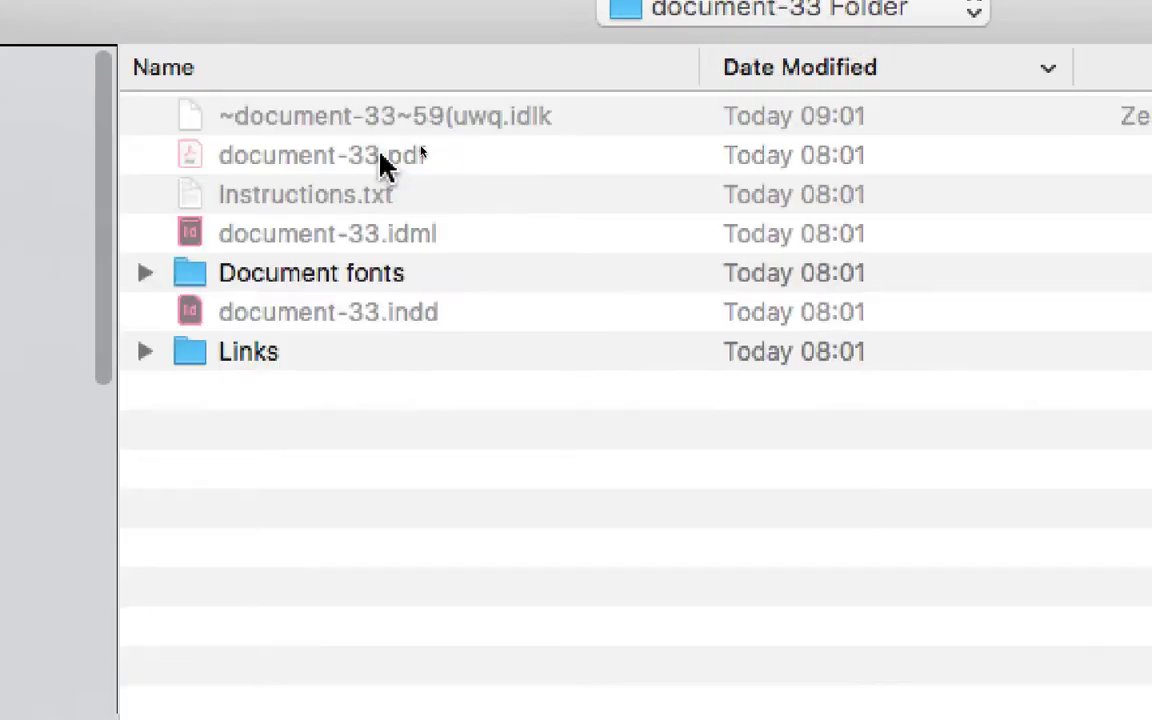
pyautogui.doubleClick(366, 210)
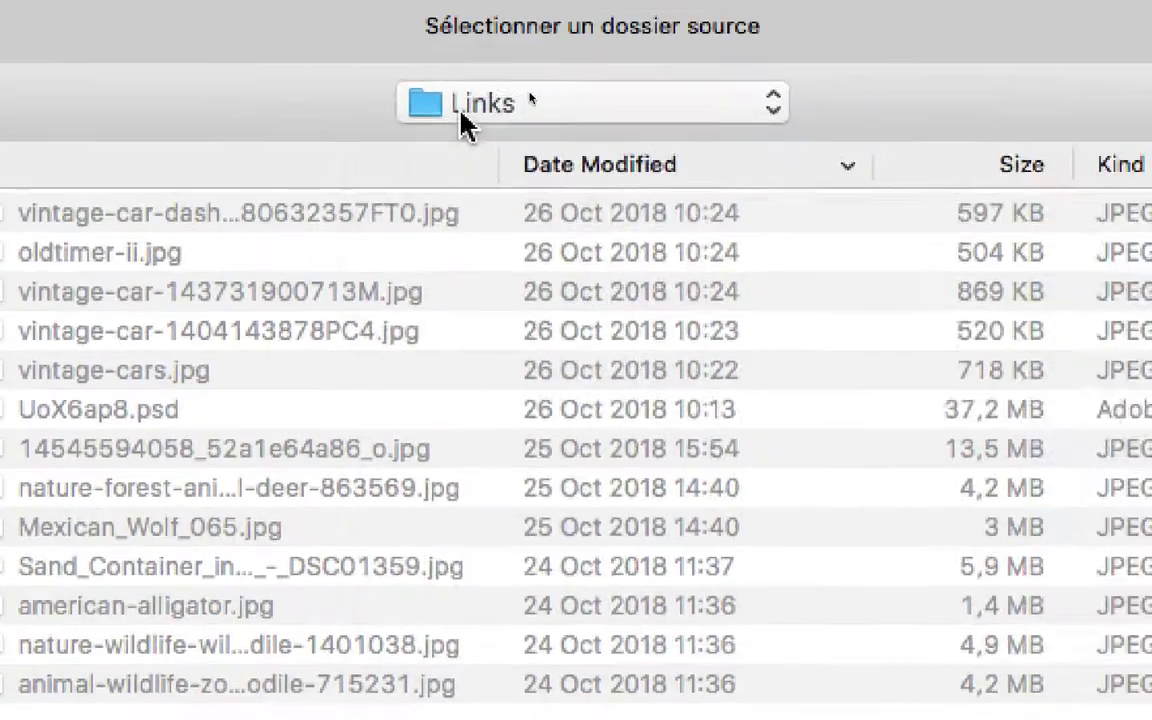
pyautogui.click(695, 20)
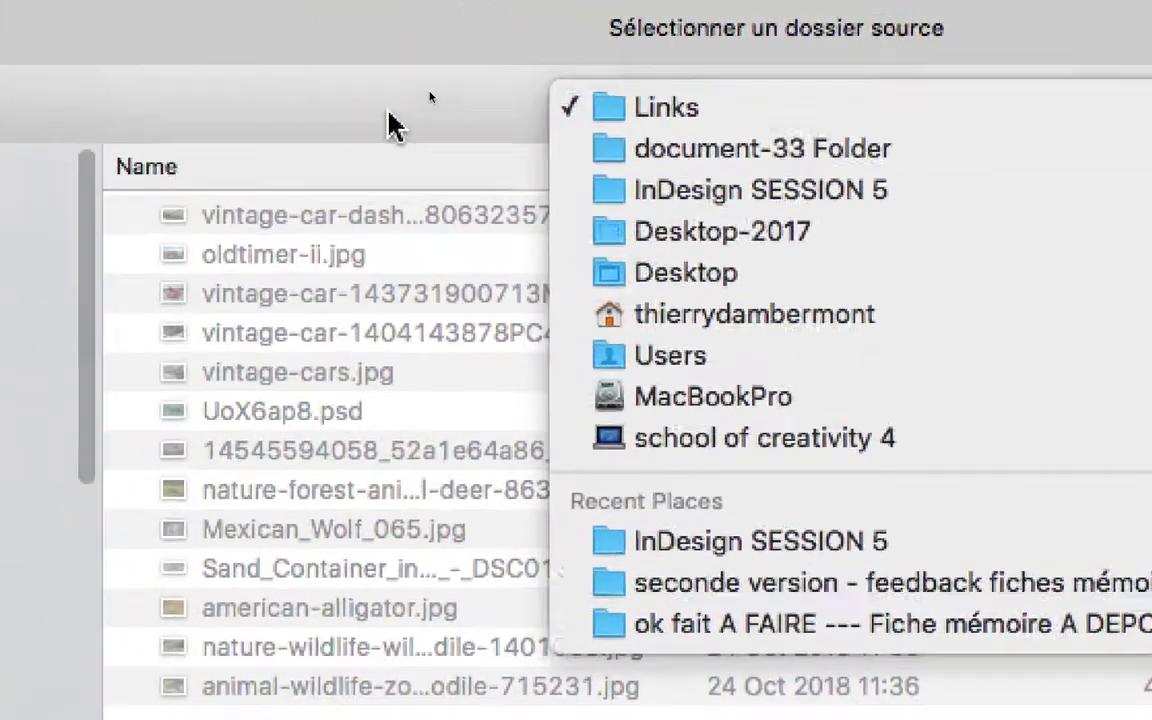
pyautogui.click(155, 98)
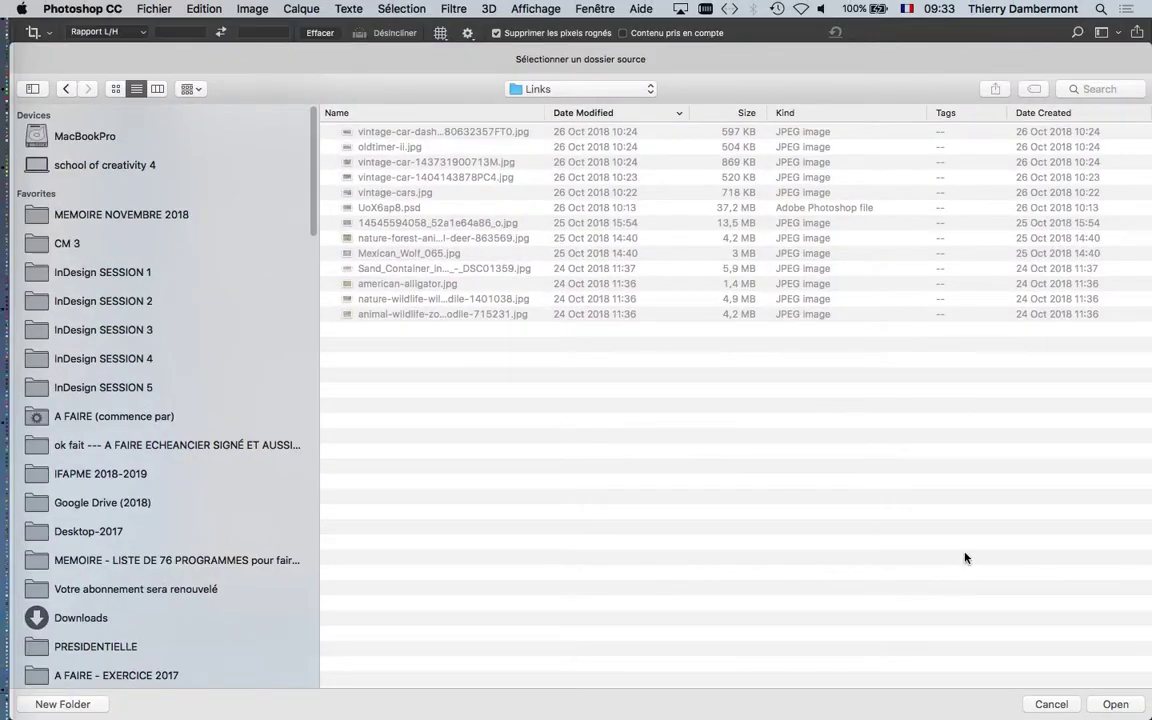
pyautogui.moveTo(1147, 714); pyautogui.dragTo(727, 492)
pyautogui.moveTo(538, 50); pyautogui.dragTo(666, 68)
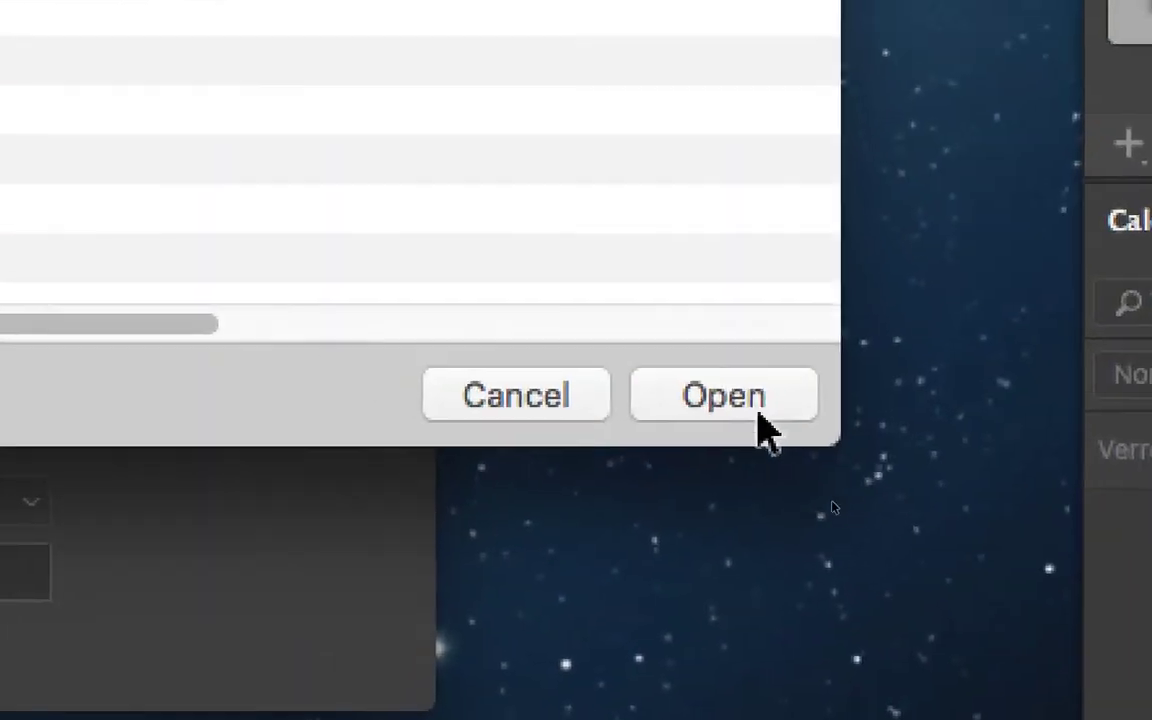
pyautogui.click(660, 345)
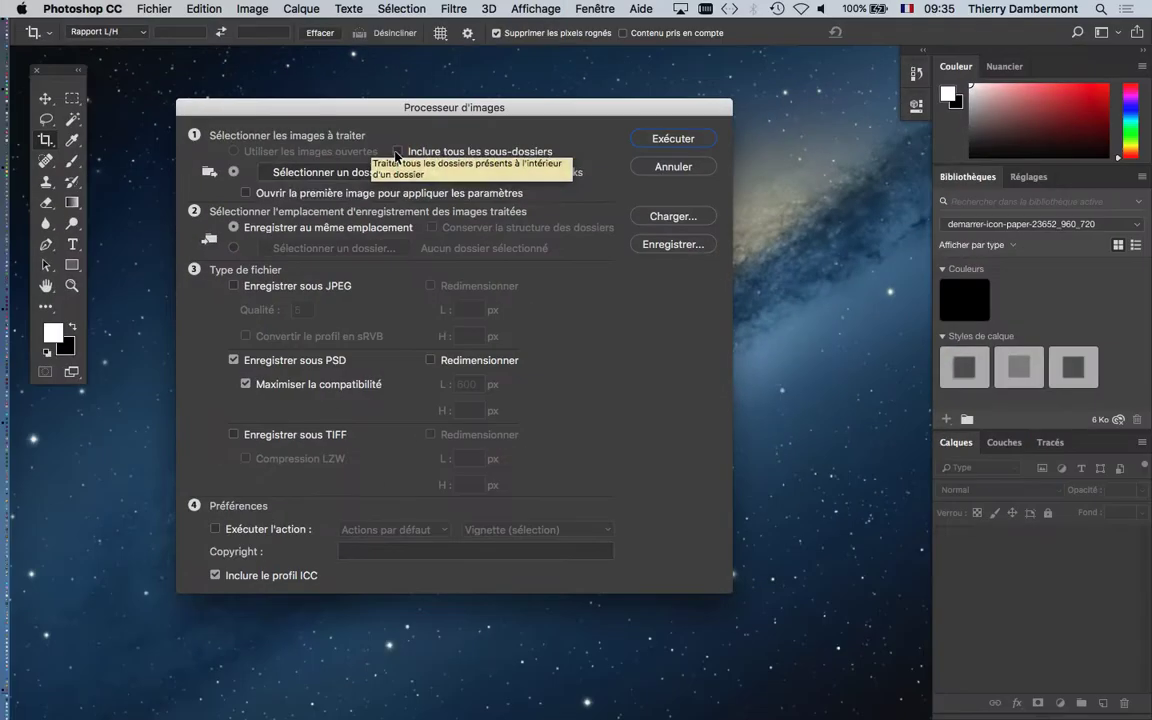
# Step: Switch to Finder and browse in a new window to the Links folder in InDesign SESSION 5, document-33 Folder
pyautogui.press('super+Tab')
pyautogui.press('super+Tab')
pyautogui.press('super+Tab')
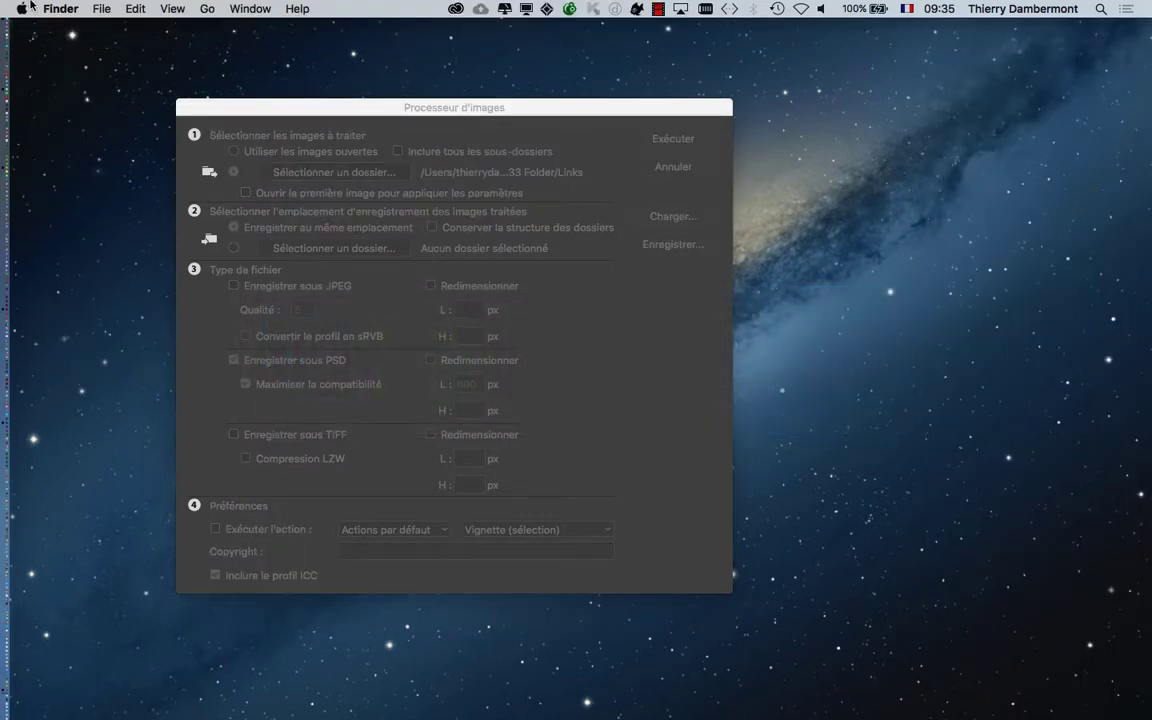
pyautogui.hotkey('ctrl', 'F2')
pyautogui.press('Right')
pyautogui.press('Right')
pyautogui.press('Down')
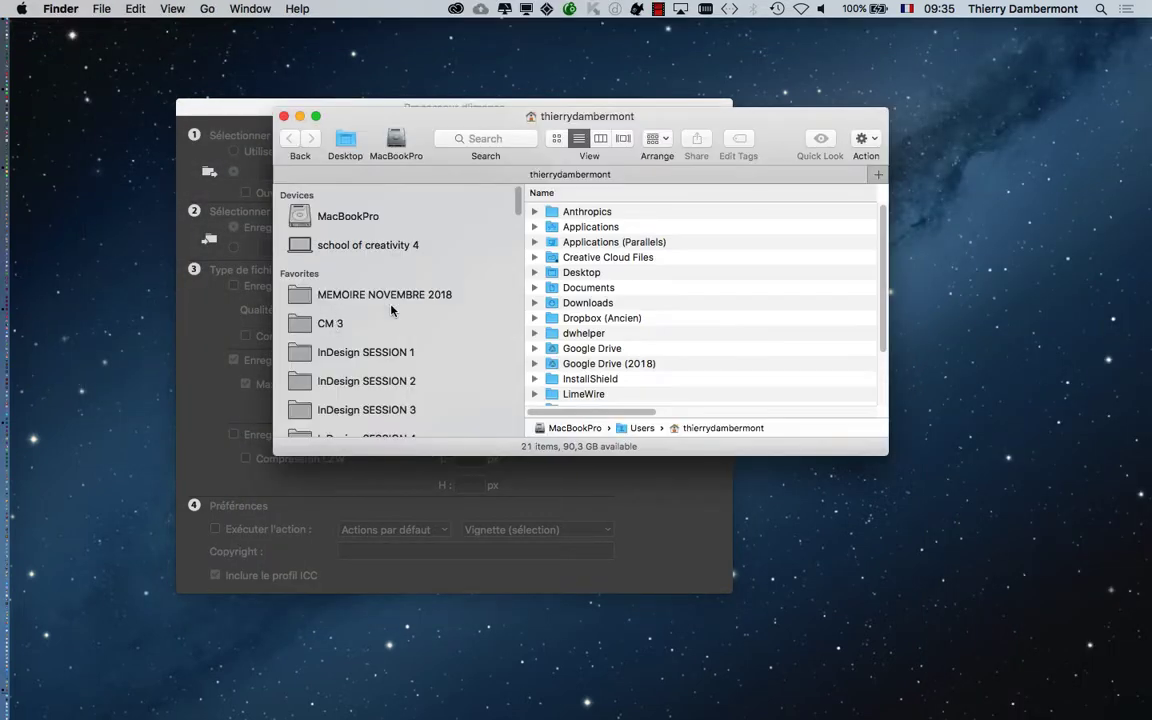
pyautogui.scroll(-5, 404, 383)
pyautogui.click(418, 198)
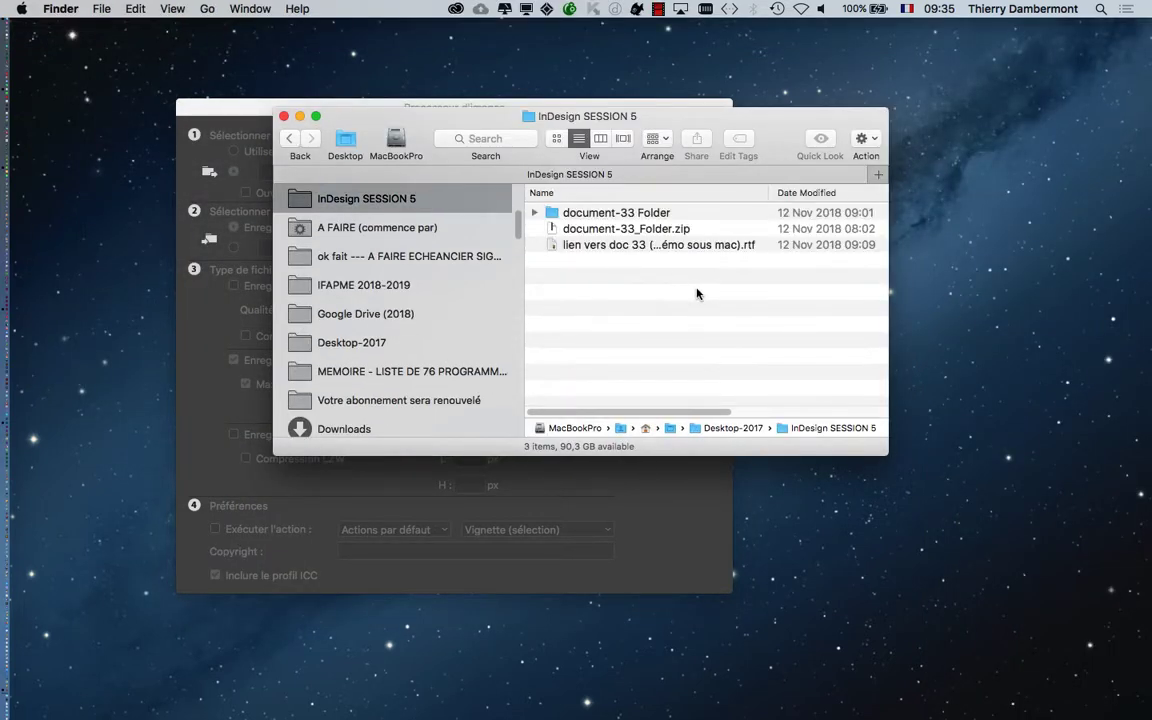
pyautogui.doubleClick(625, 213)
pyautogui.doubleClick(608, 309)
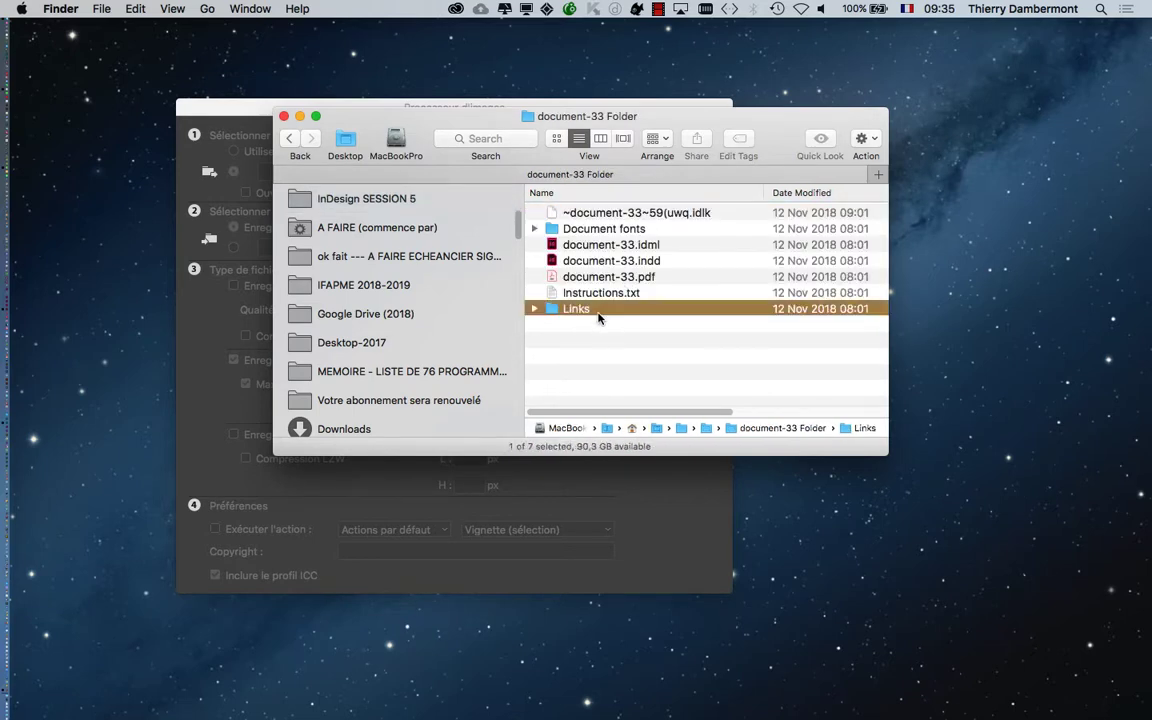
# Step: Enlarge the window and widen the Name column to examine the source image files, and close the window
pyautogui.moveTo(886, 454); pyautogui.dragTo(1150, 677)
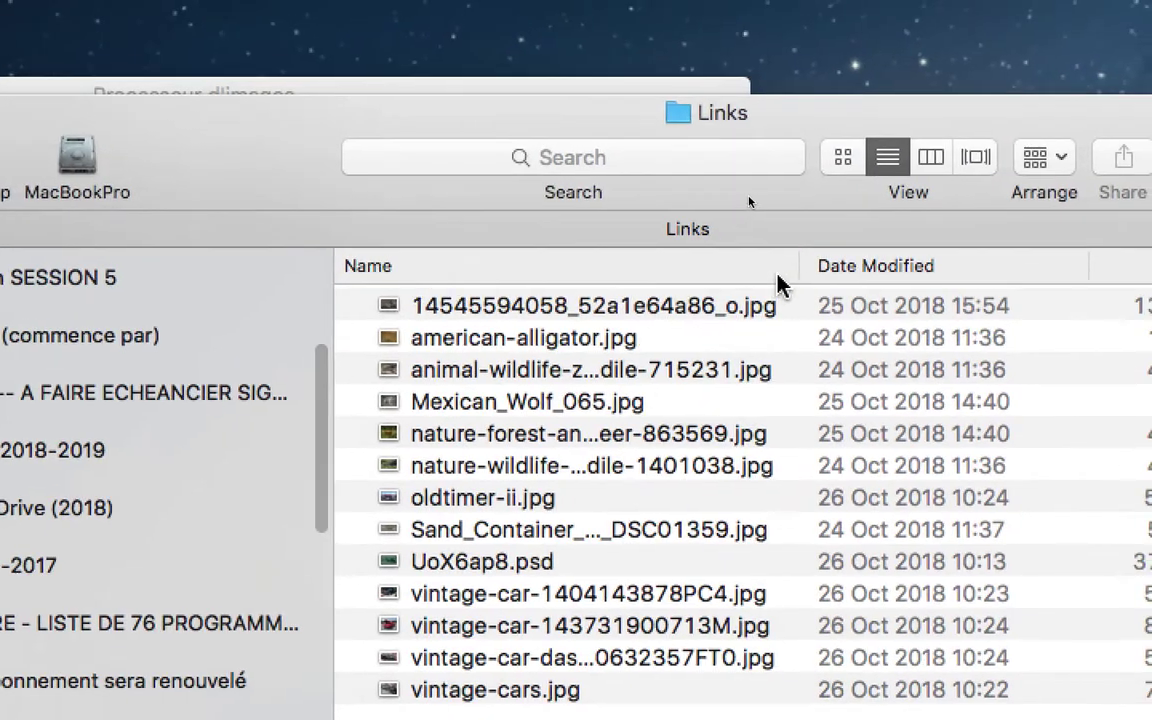
pyautogui.moveTo(784, 267); pyautogui.dragTo(1150, 267)
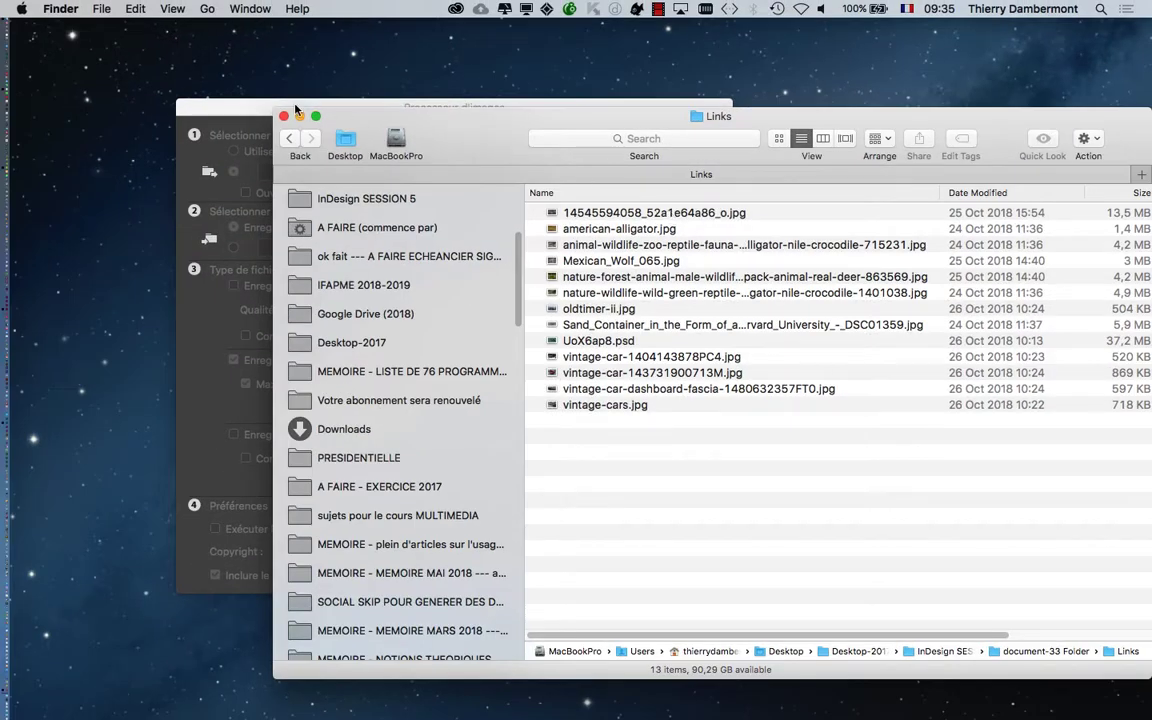
pyautogui.click(277, 115)
pyautogui.click(277, 113)
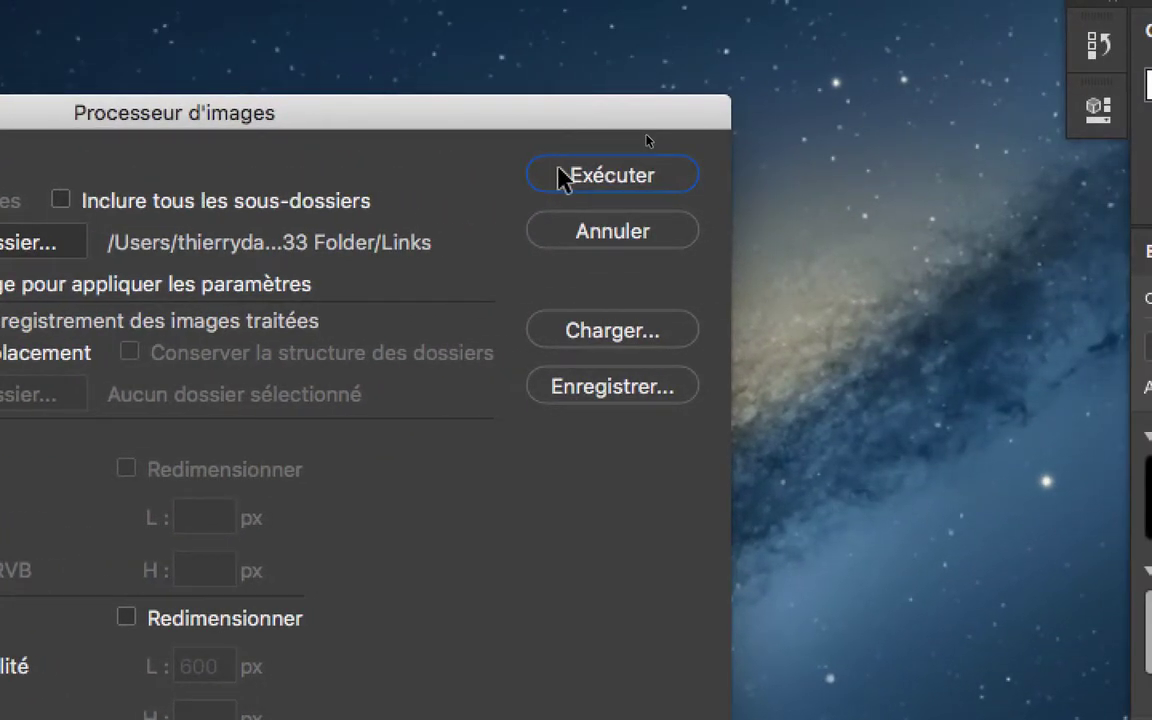
# Step: Run the image processor in Photoshop to save the Links images as PSD in the same location
pyautogui.click(645, 110)
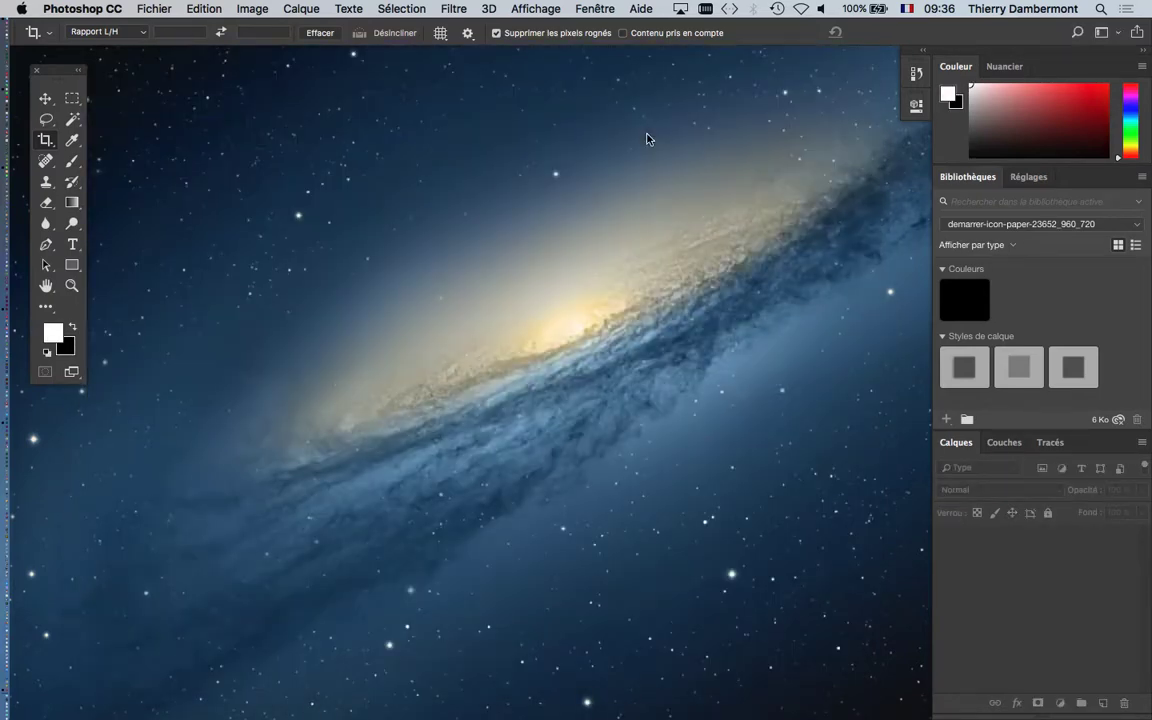
# Step: Return to Finder, reopen the Links folder of document-33 Folder in a new window and enlarge it
pyautogui.press('super+Tab')
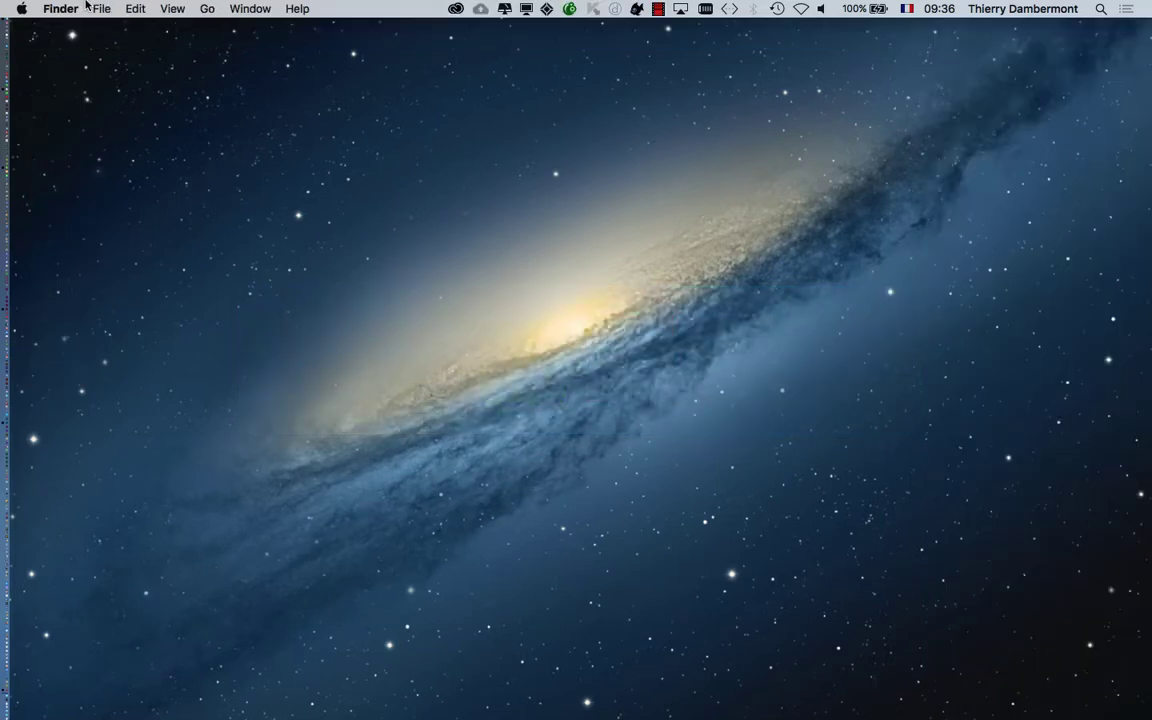
pyautogui.click(100, 8)
pyautogui.click(140, 28)
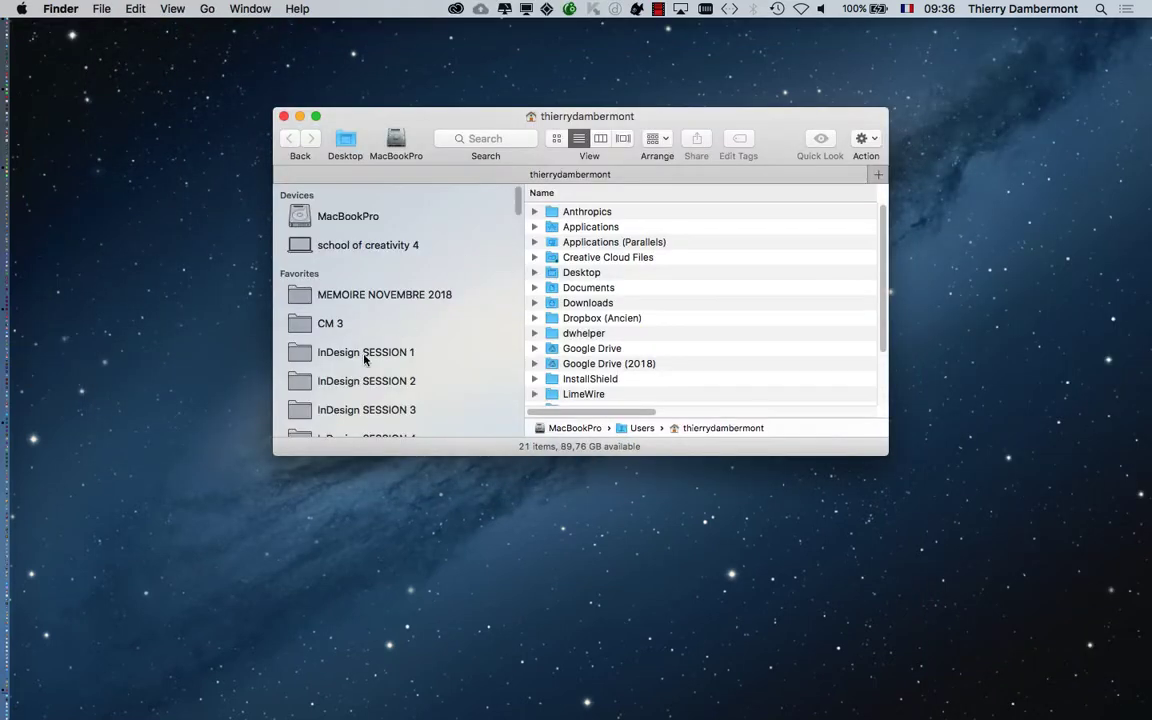
pyautogui.scroll(-2, 440, 407)
pyautogui.click(427, 416)
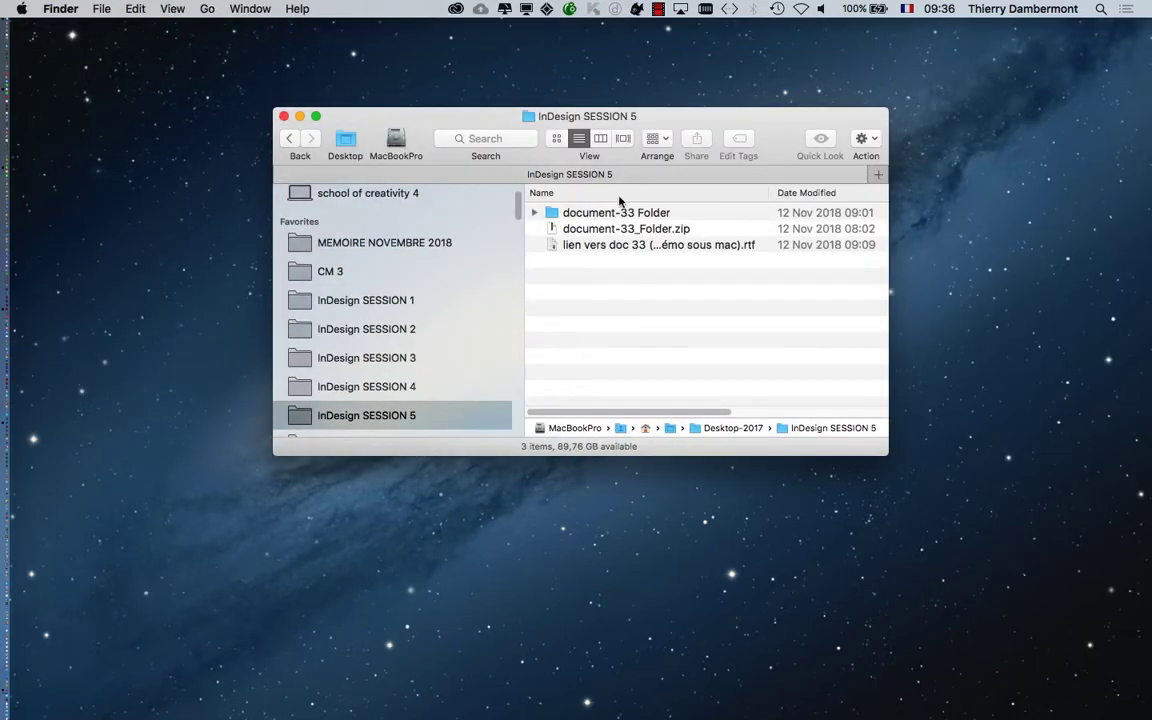
pyautogui.click(624, 214)
pyautogui.doubleClick(624, 214)
pyautogui.click(619, 310)
pyautogui.doubleClick(619, 310)
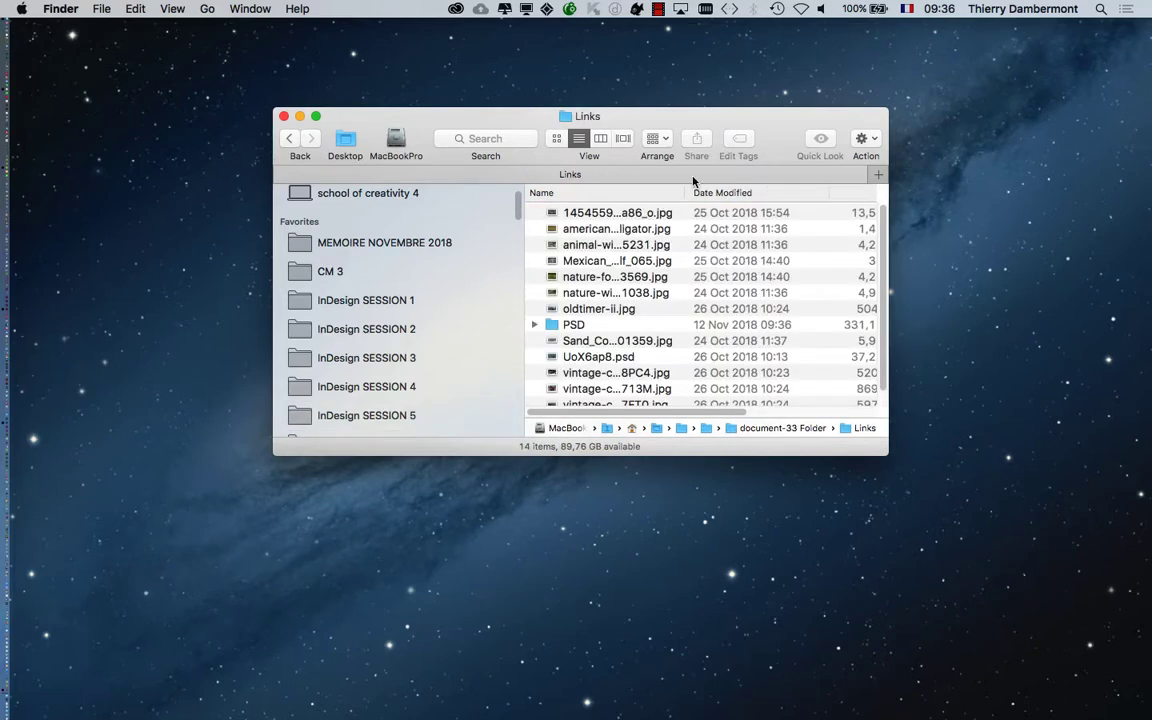
pyautogui.doubleClick(670, 120)
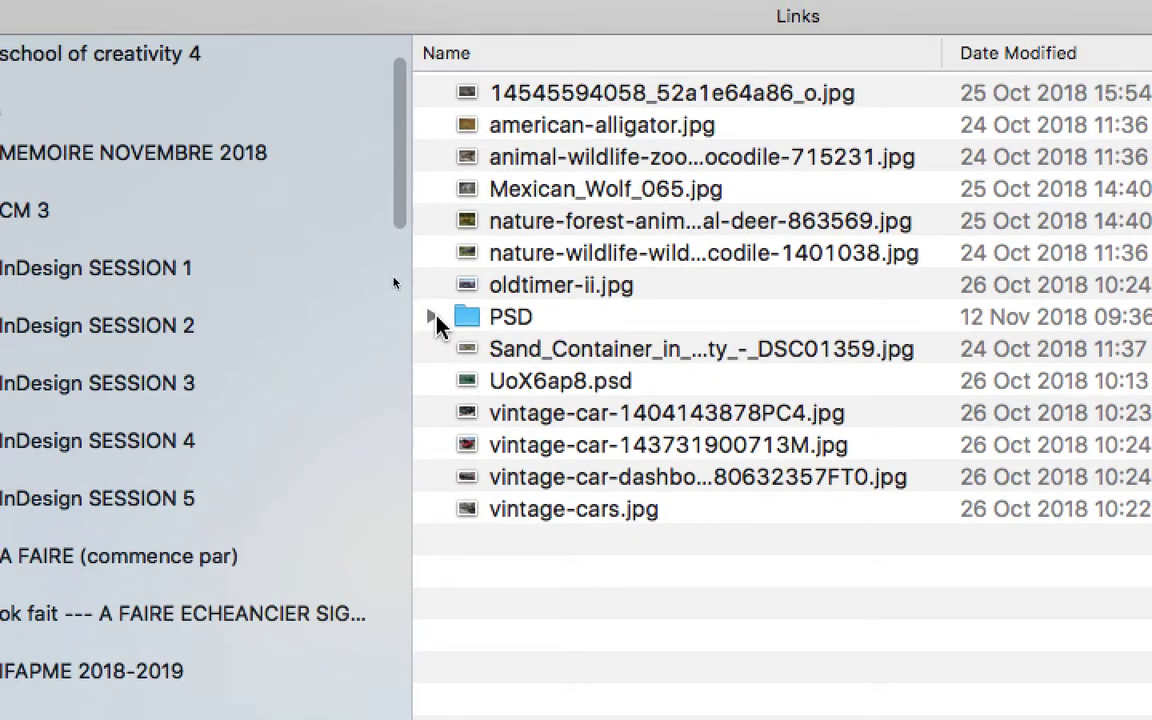
# Step: Expand the PSD folder inside Links to compare its converted files with the original images, and collapse it
pyautogui.click(433, 317)
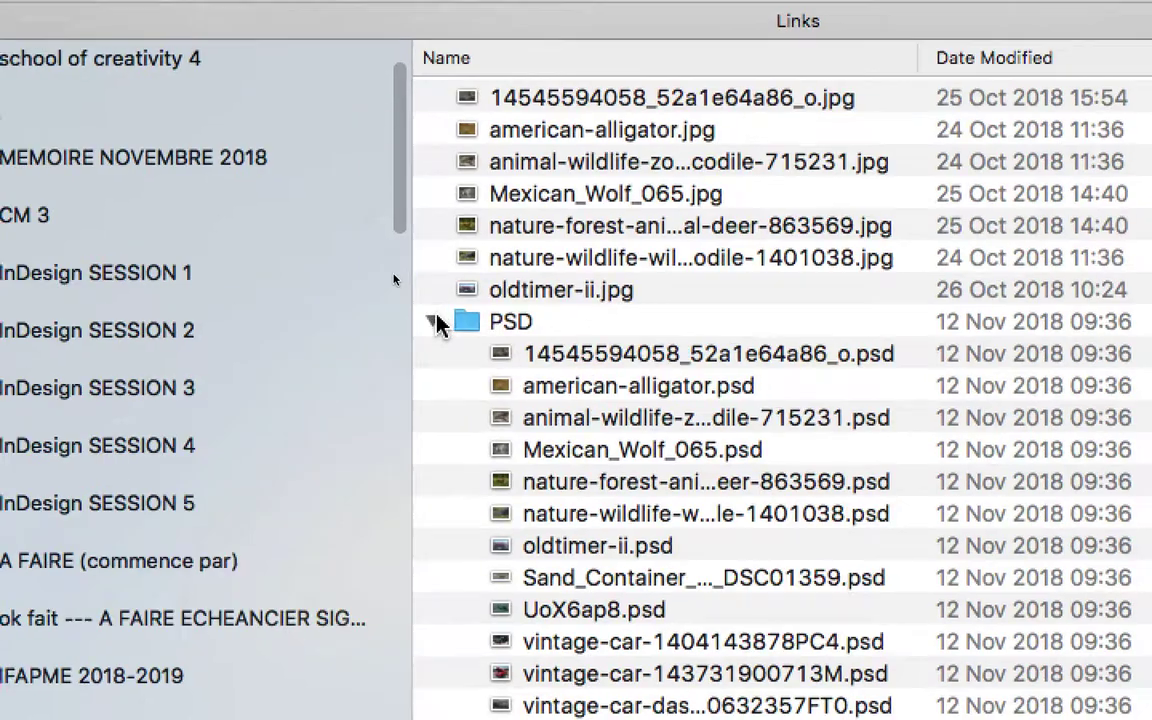
pyautogui.click(336, 5)
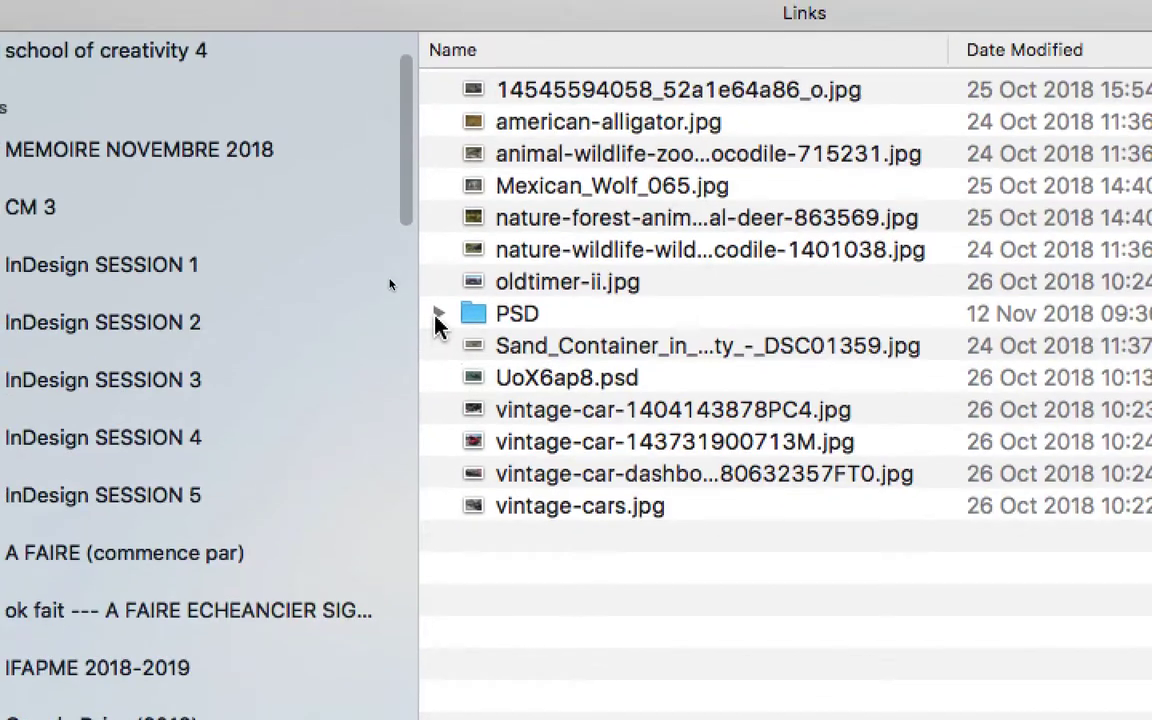
pyautogui.click(438, 314)
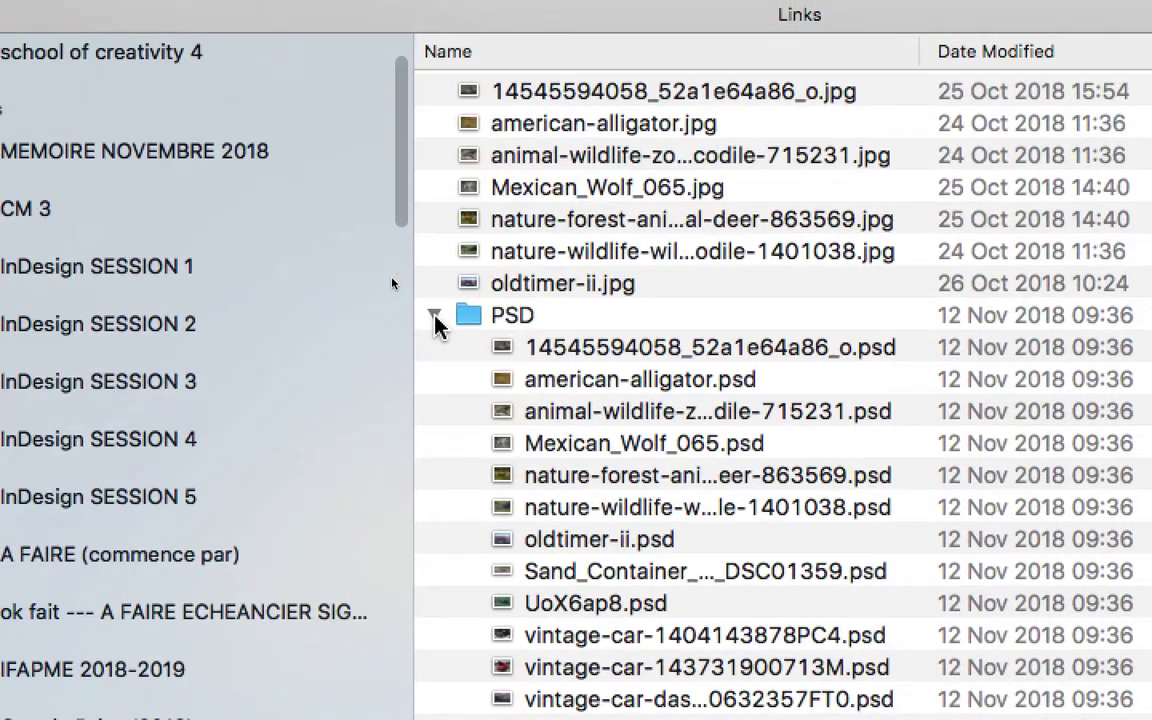
pyautogui.click(256, 42)
pyautogui.click(434, 315)
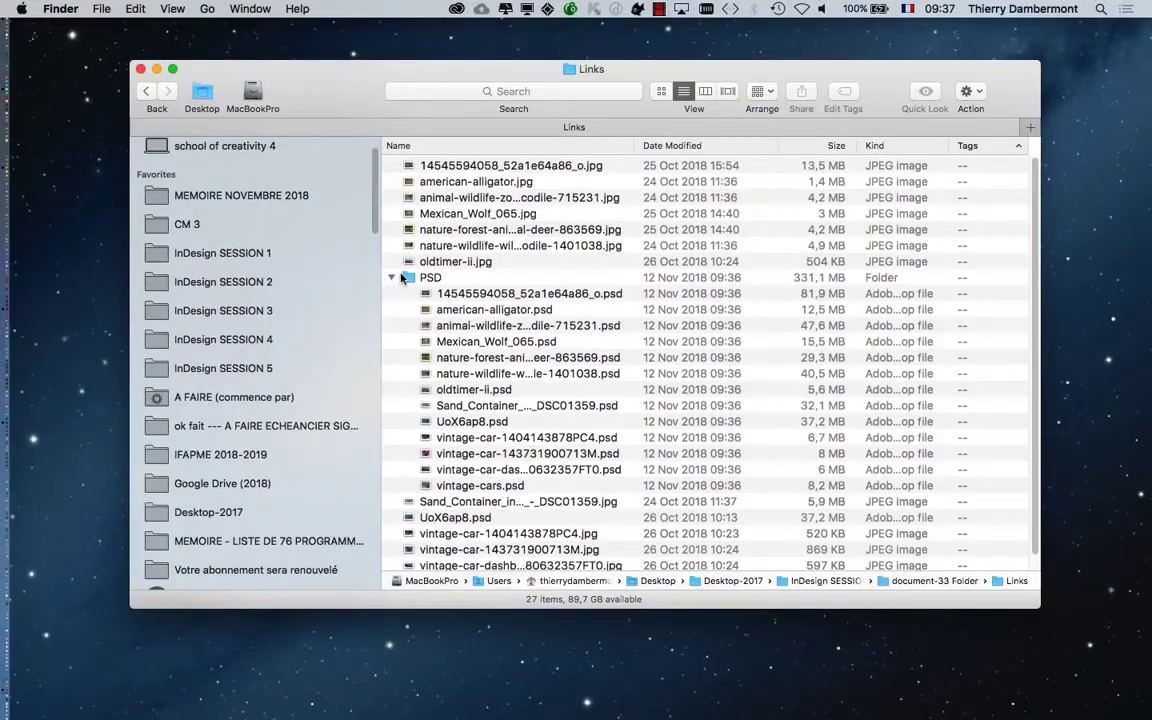
pyautogui.click(302, 159)
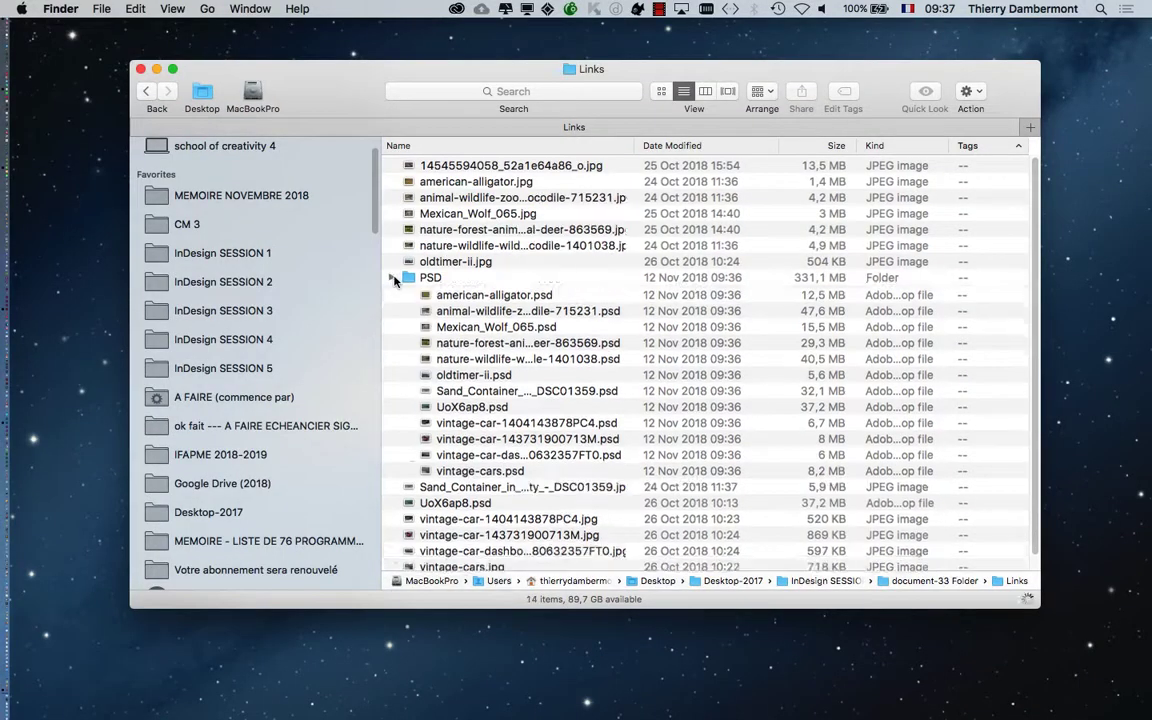